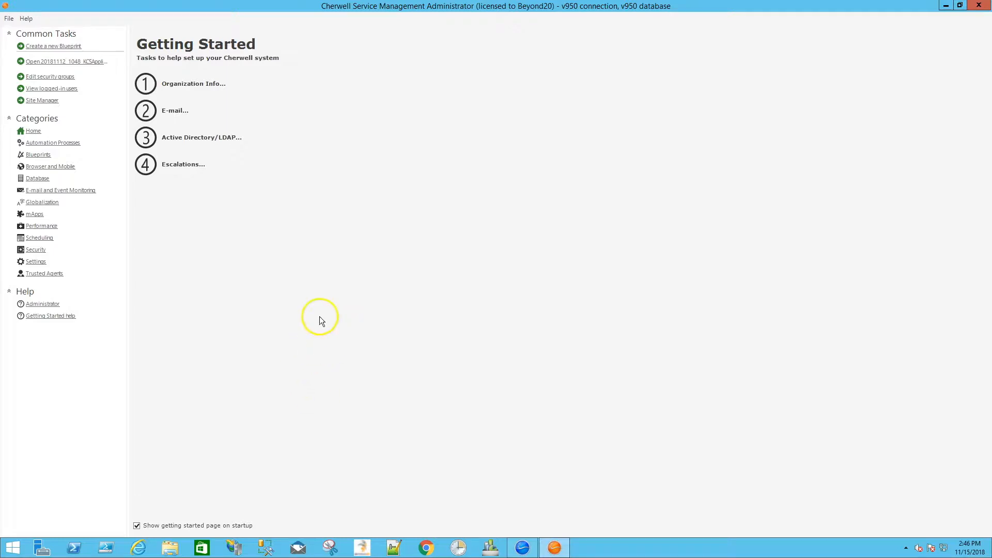
Step: Create a new Blueprint and add the global 8 to 5 Monday thru Friday business hours to it
{"action": "left_click", "coordinate": [58, 46]}
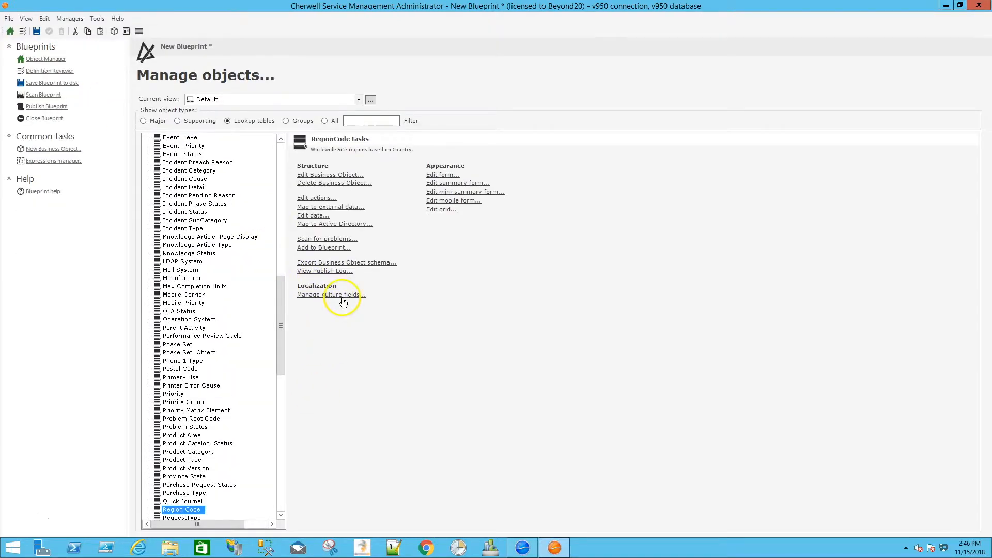
{"action": "left_click", "coordinate": [73, 19]}
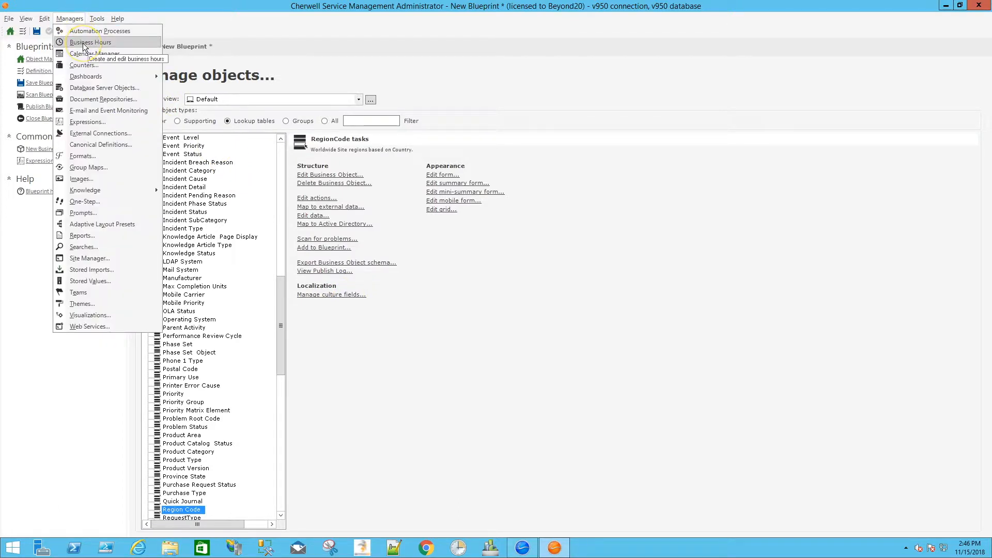
{"action": "left_click", "coordinate": [84, 43]}
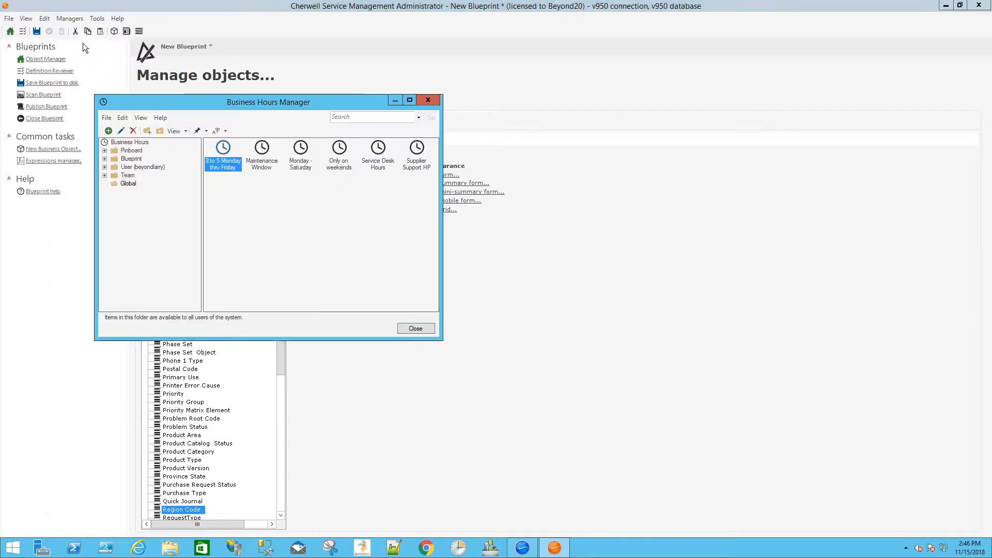
{"action": "right_click", "coordinate": [226, 164]}
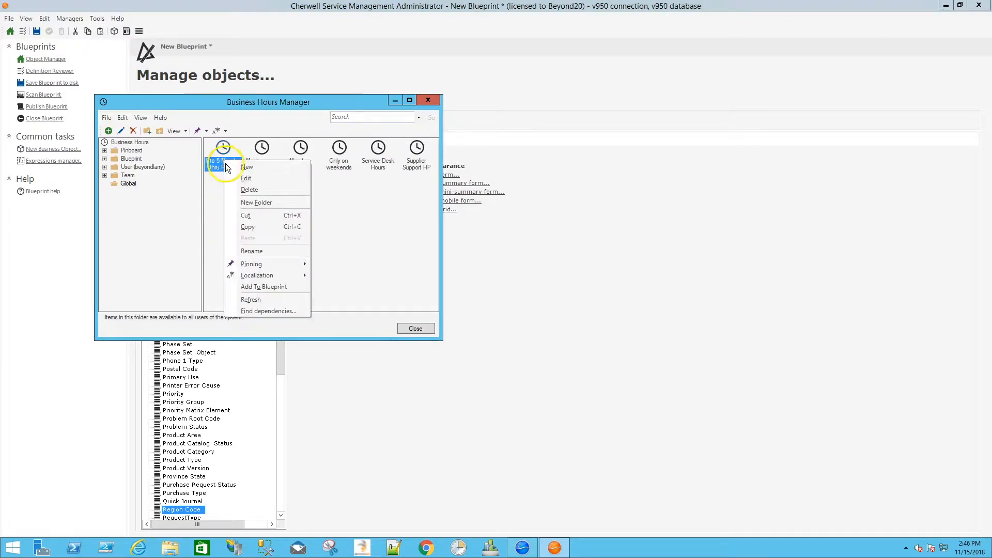
{"action": "left_click", "coordinate": [270, 288]}
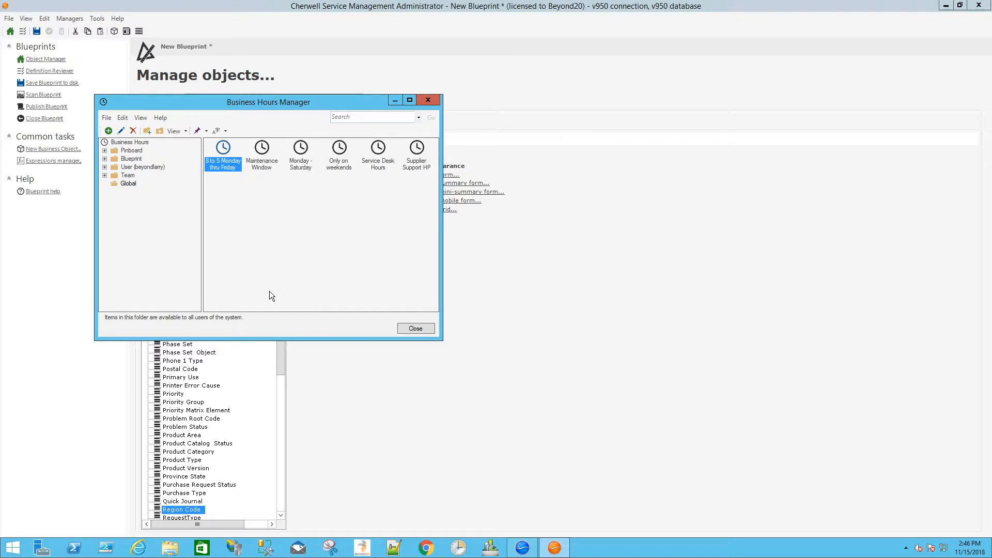
Step: Start a new global business hours definition named Weekly Orange Team, using the Server Time Zone
{"action": "right_click", "coordinate": [224, 230]}
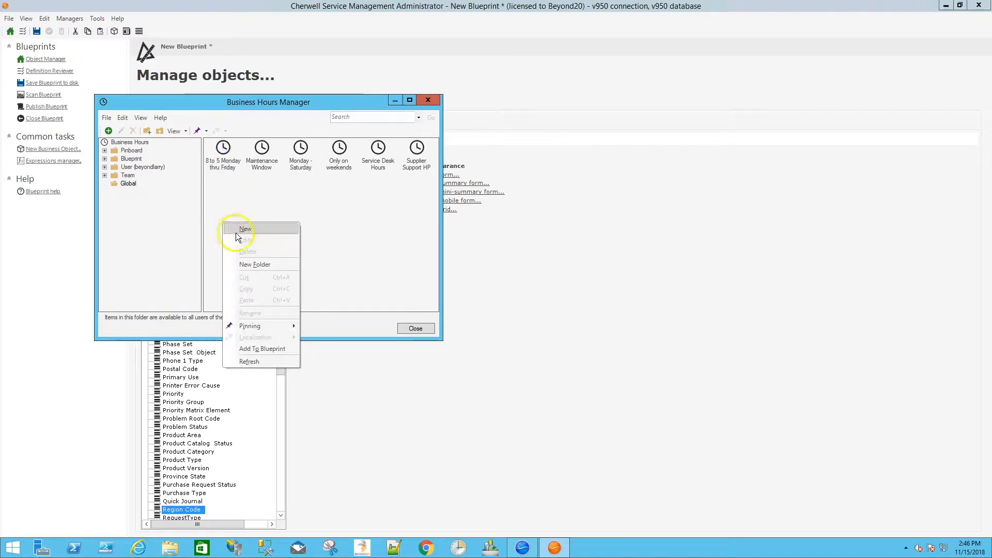
{"action": "left_click", "coordinate": [237, 231]}
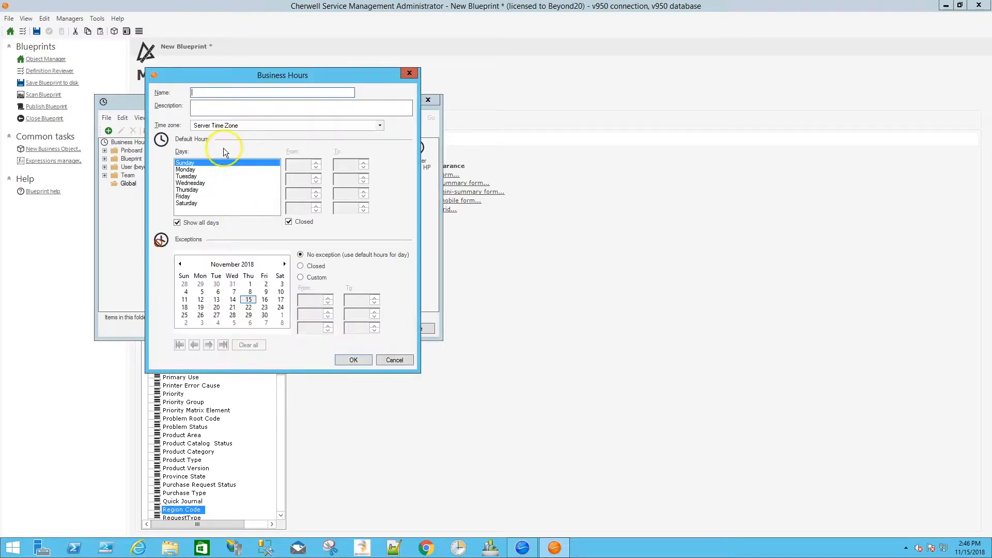
{"action": "type", "text": "Weekly Orange Team"}
{"action": "left_click", "coordinate": [332, 105]}
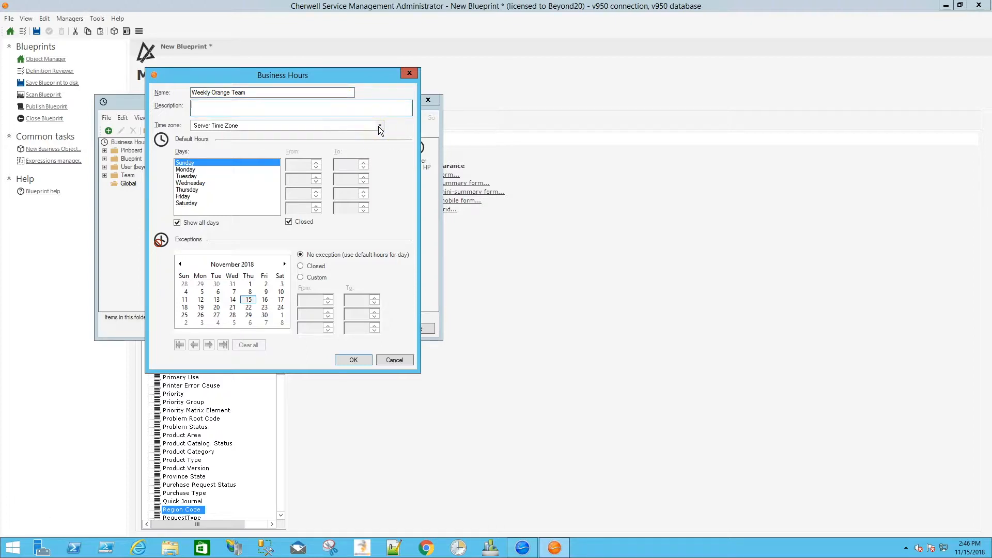
{"action": "left_click", "coordinate": [380, 130]}
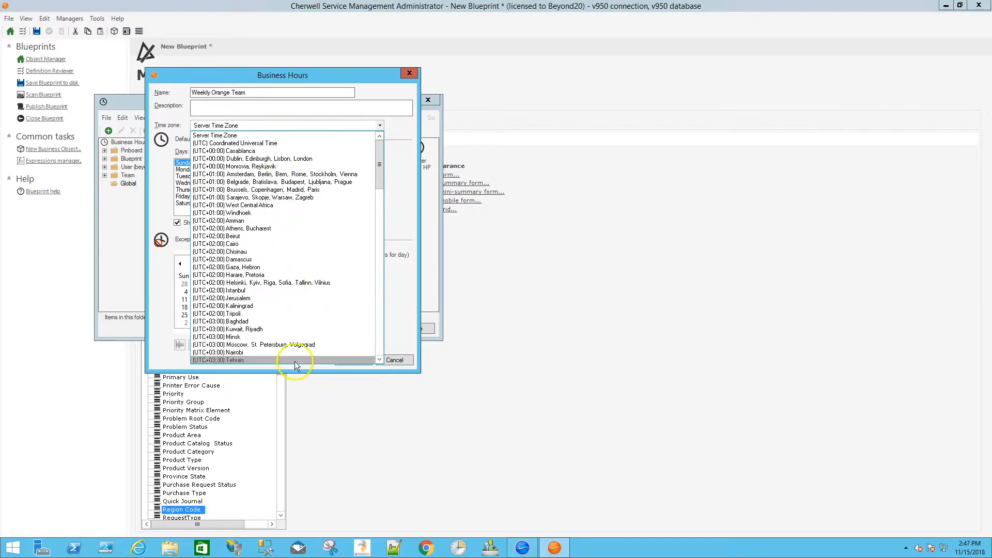
{"action": "left_click", "coordinate": [249, 136]}
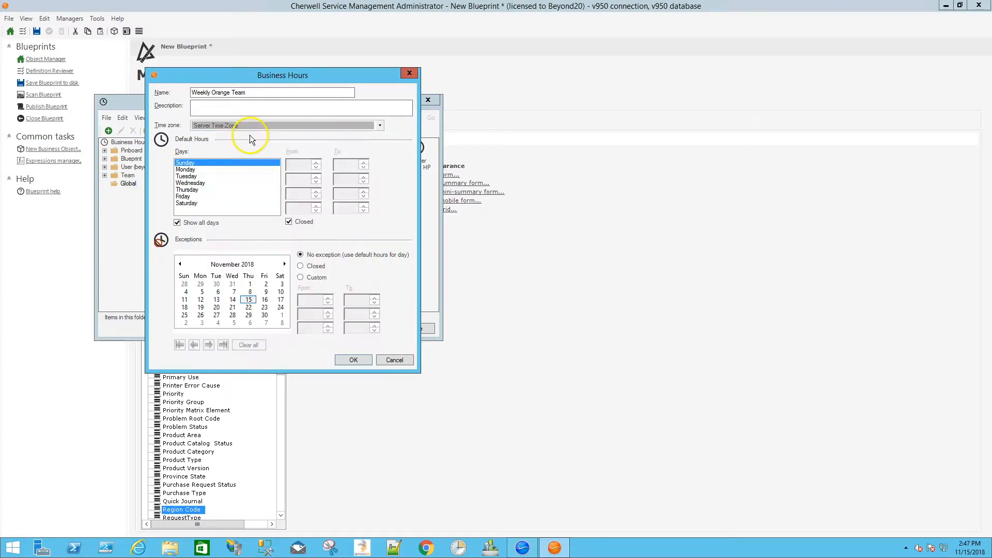
Step: Review the default opening hours for each day from Monday through Saturday
{"action": "left_click", "coordinate": [199, 170]}
{"action": "left_click", "coordinate": [297, 164]}
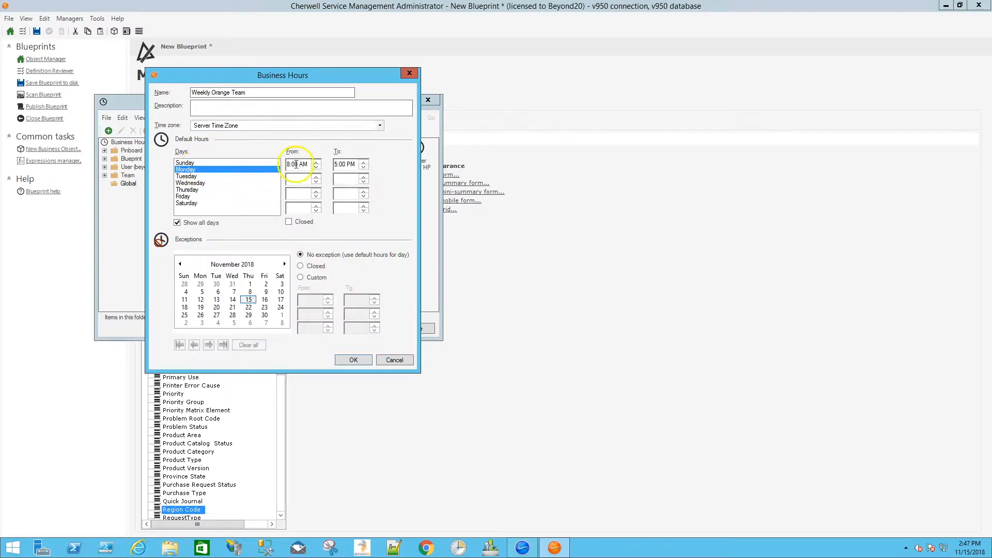
{"action": "left_click", "coordinate": [188, 176]}
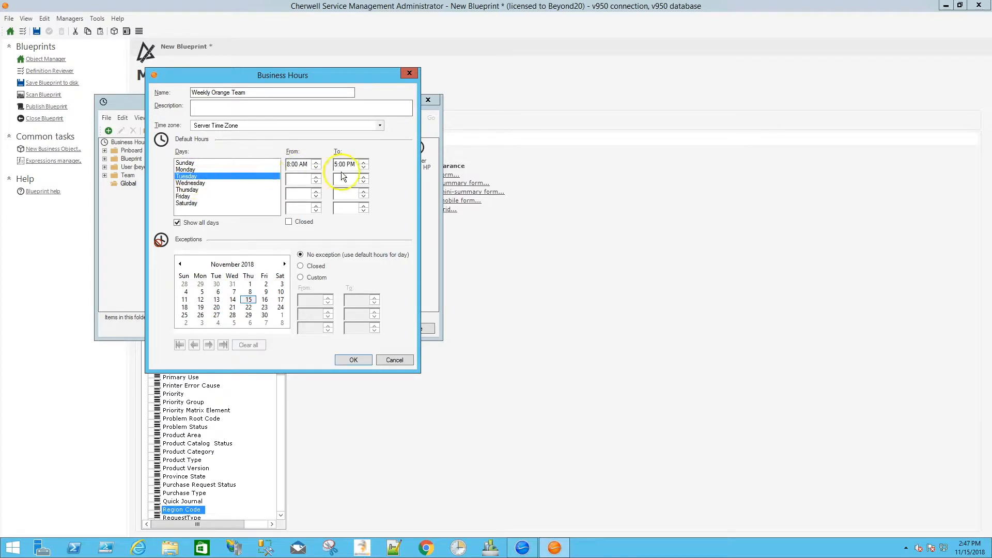
{"action": "left_click", "coordinate": [227, 183]}
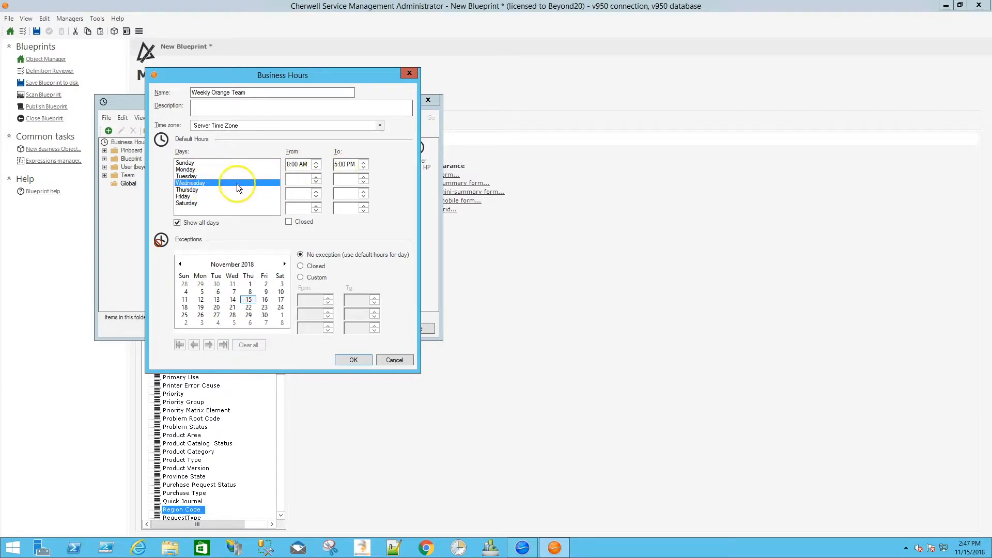
{"action": "left_click", "coordinate": [199, 190]}
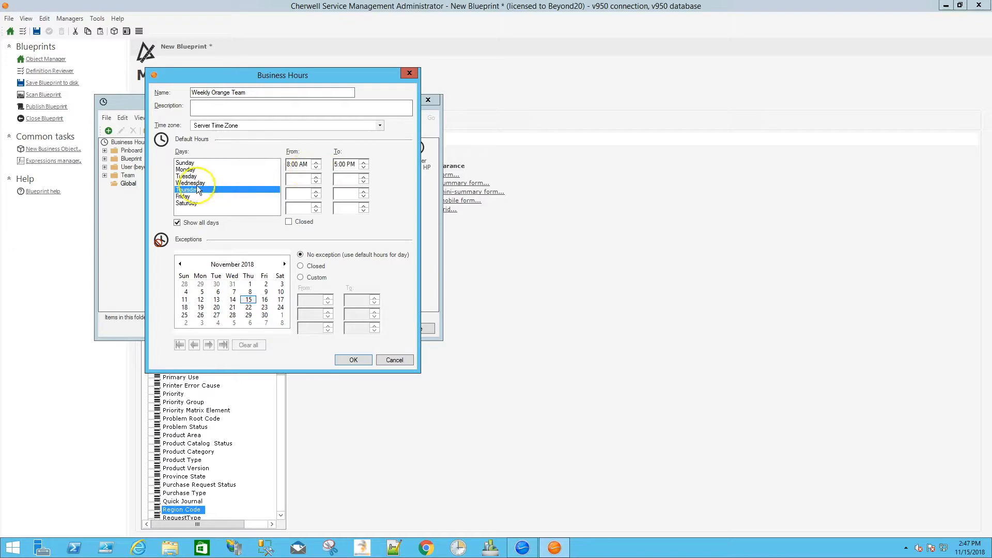
{"action": "left_click", "coordinate": [195, 197]}
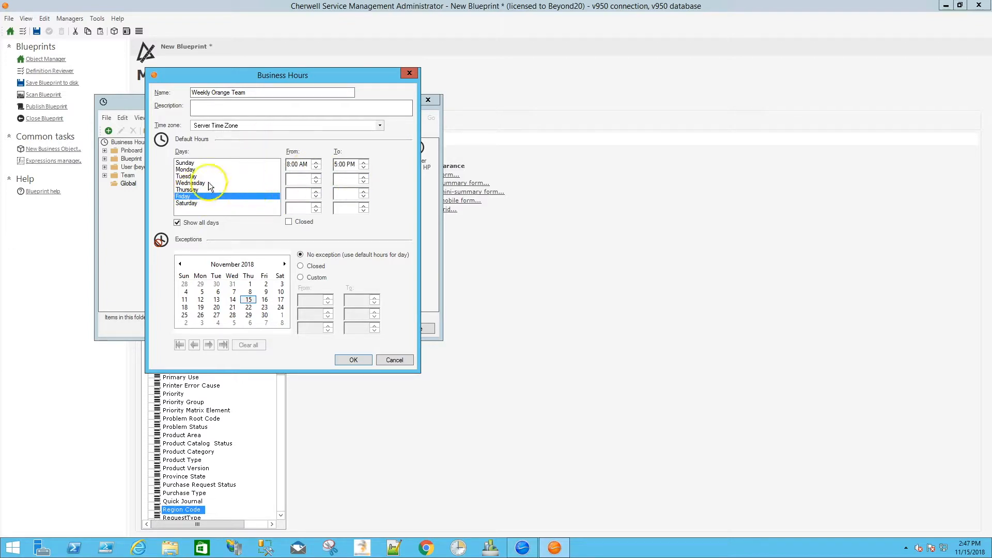
{"action": "left_click", "coordinate": [192, 204]}
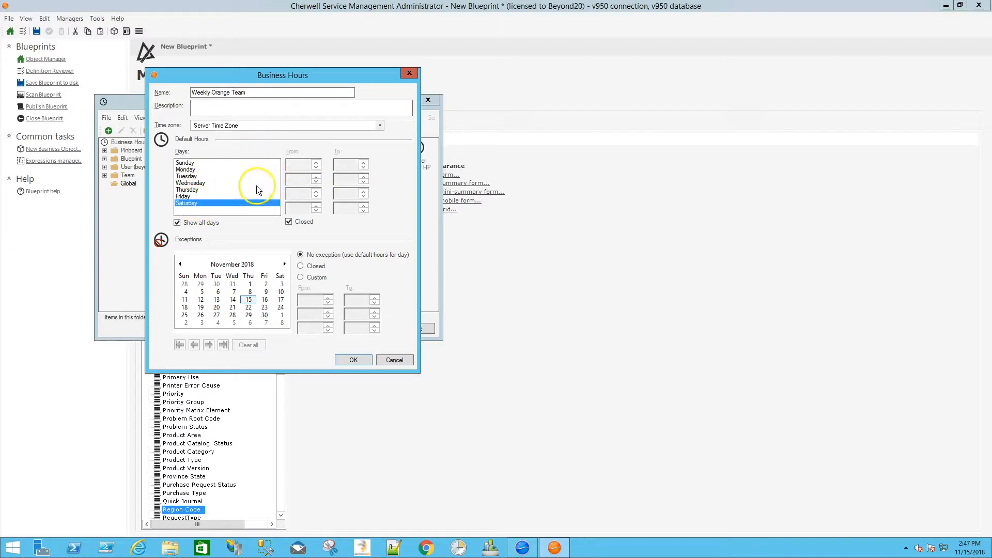
{"action": "left_click", "coordinate": [191, 197]}
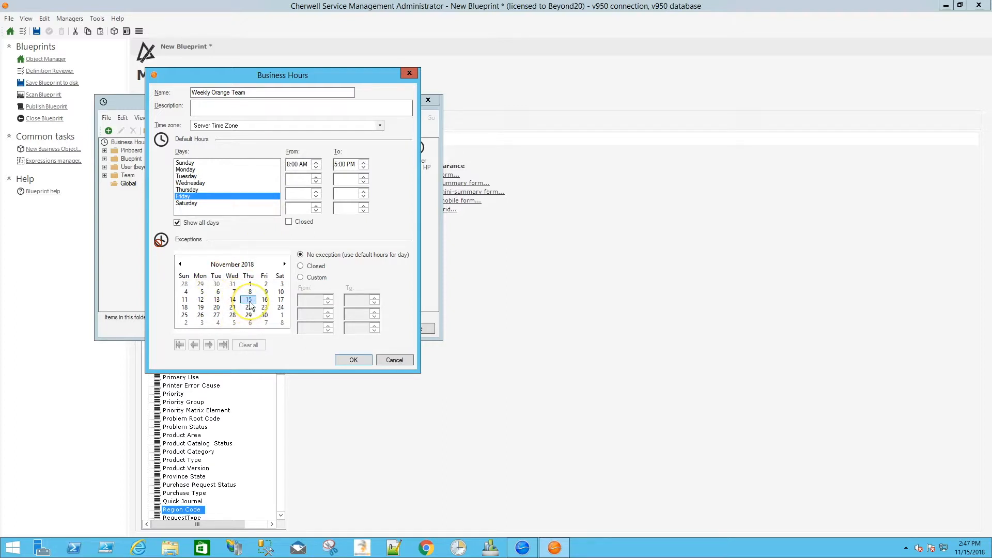
Step: Mark November 22 and 23, 2018 as closed exceptions, and return November 15 to no exception
{"action": "left_click", "coordinate": [301, 266]}
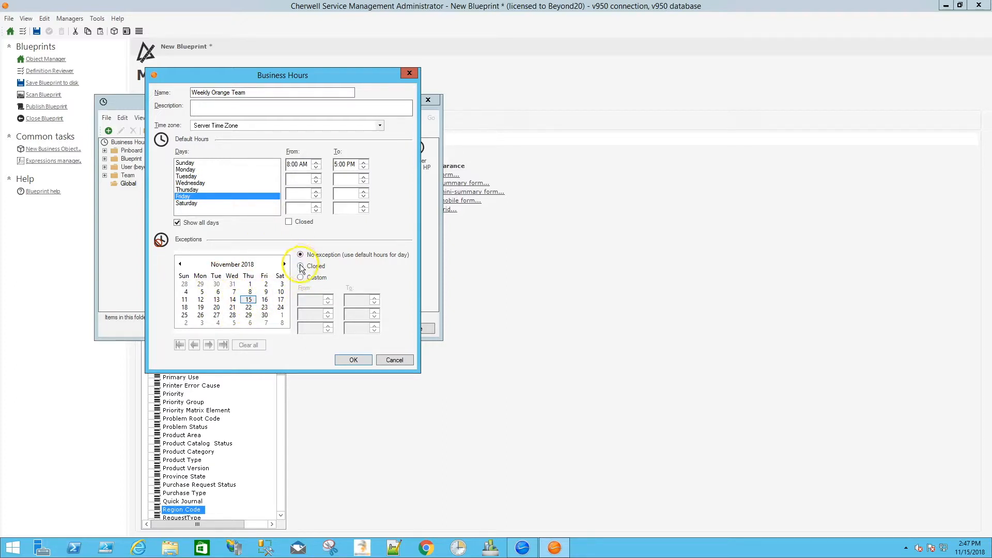
{"action": "left_click", "coordinate": [248, 307]}
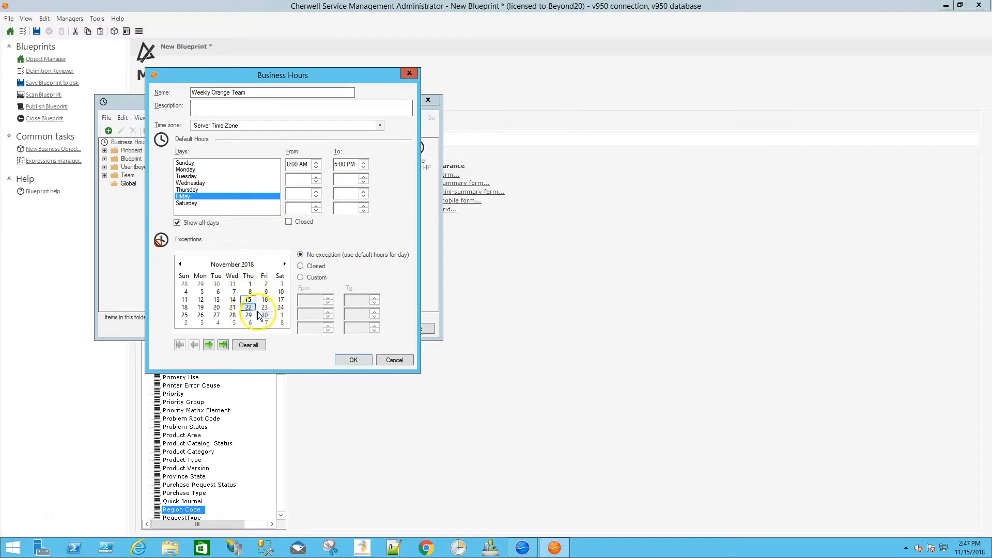
{"action": "left_click", "coordinate": [301, 266]}
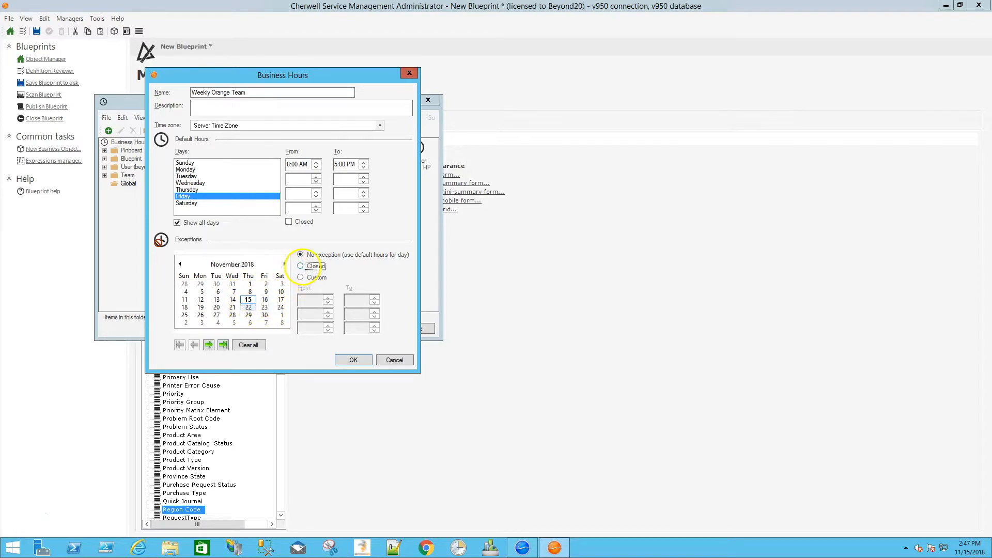
{"action": "left_click", "coordinate": [264, 307]}
{"action": "left_click", "coordinate": [303, 266]}
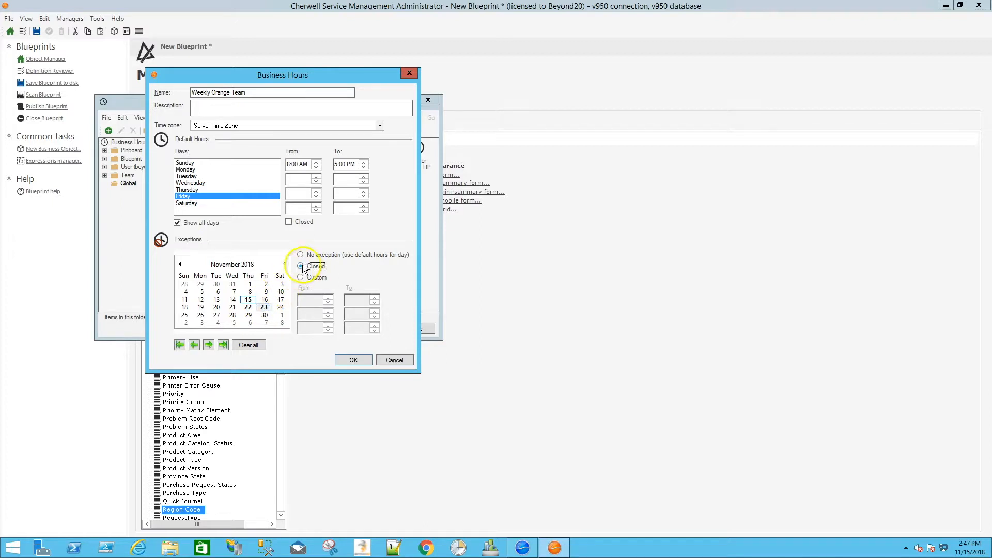
{"action": "left_click", "coordinate": [250, 292]}
{"action": "left_click", "coordinate": [250, 299]}
{"action": "left_click", "coordinate": [301, 255]}
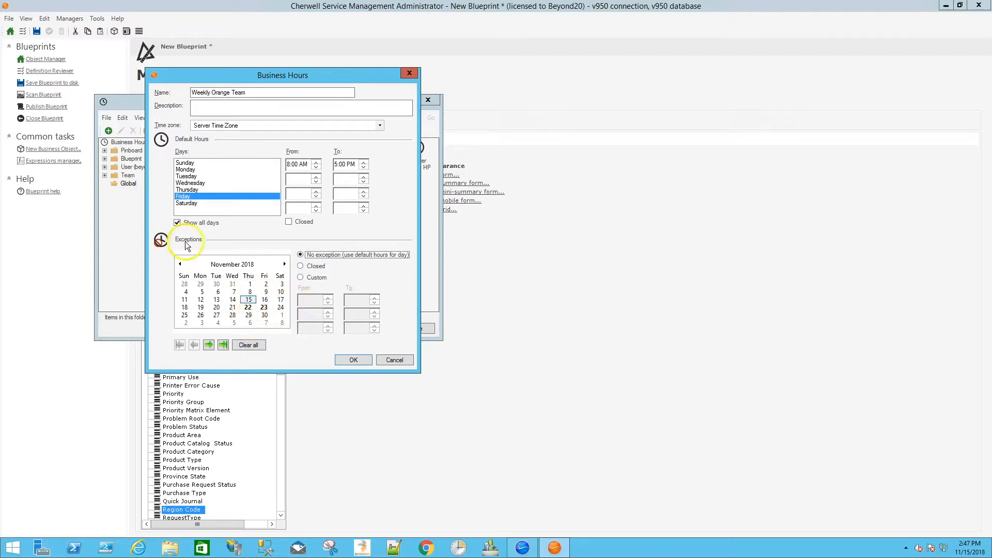
Step: Mark December 25, 2018 as a closed exception, then save the business hours and close their manager
{"action": "left_click", "coordinate": [284, 264]}
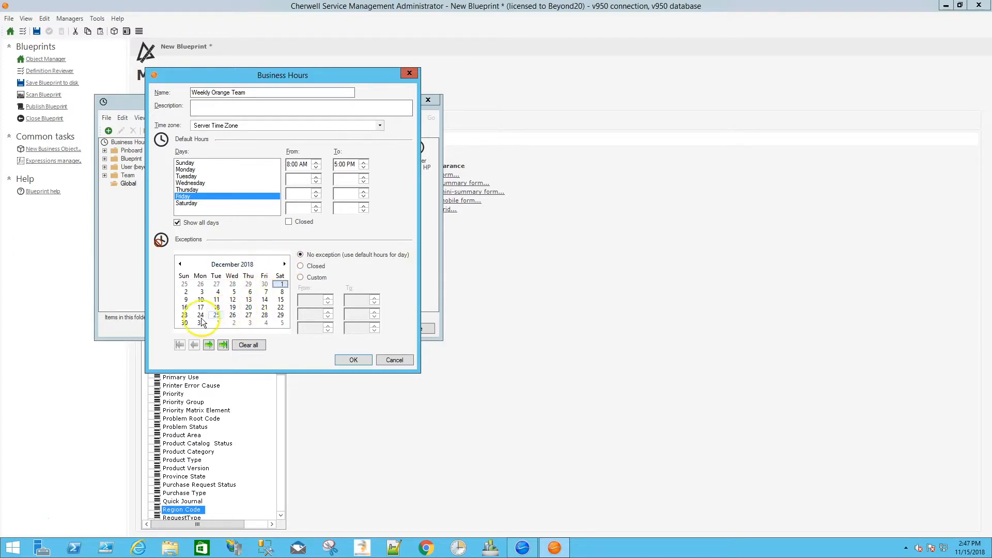
{"action": "left_click", "coordinate": [217, 314]}
{"action": "left_click", "coordinate": [300, 266]}
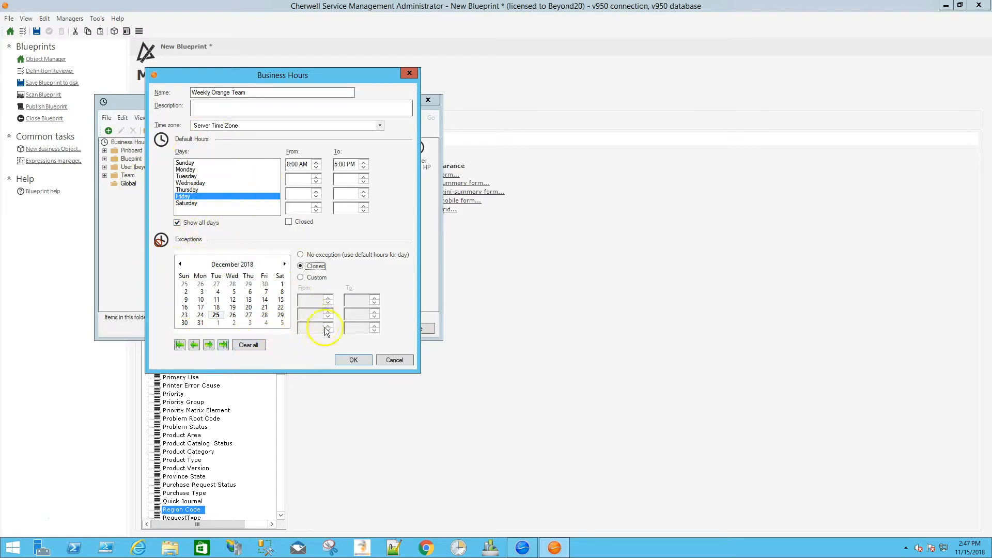
{"action": "left_click", "coordinate": [350, 360]}
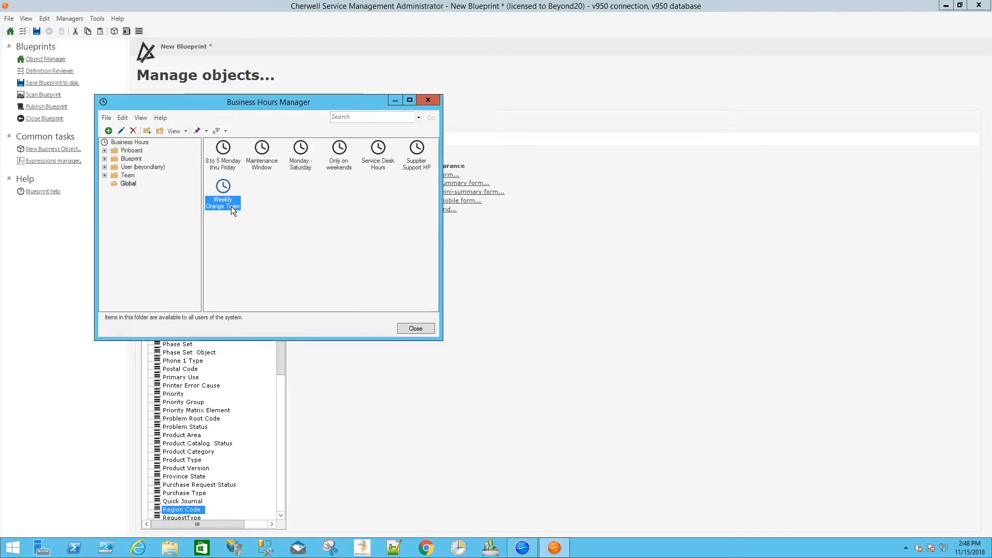
{"action": "left_click", "coordinate": [405, 329]}
Step: Save the Blueprint to the BPs folder as 20181115_1448_TestBusHours
{"action": "left_click", "coordinate": [39, 30]}
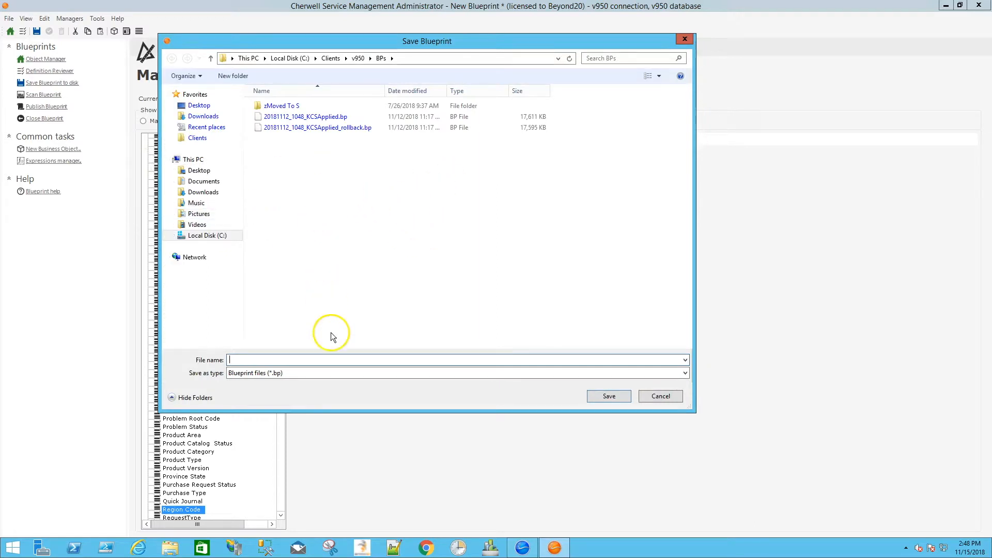
{"action": "type", "text": "20181115_"}
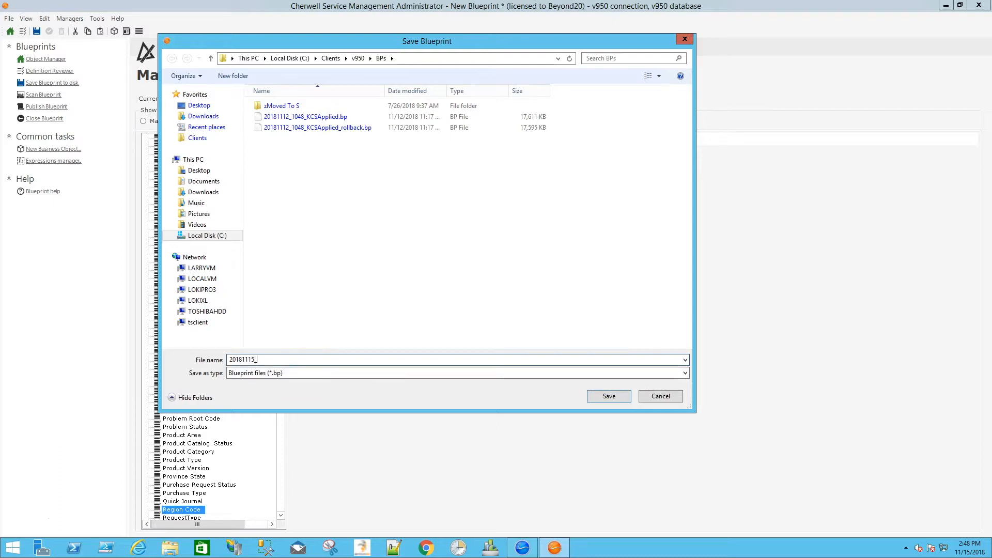
{"action": "type", "text": "1448_TestBusHours"}
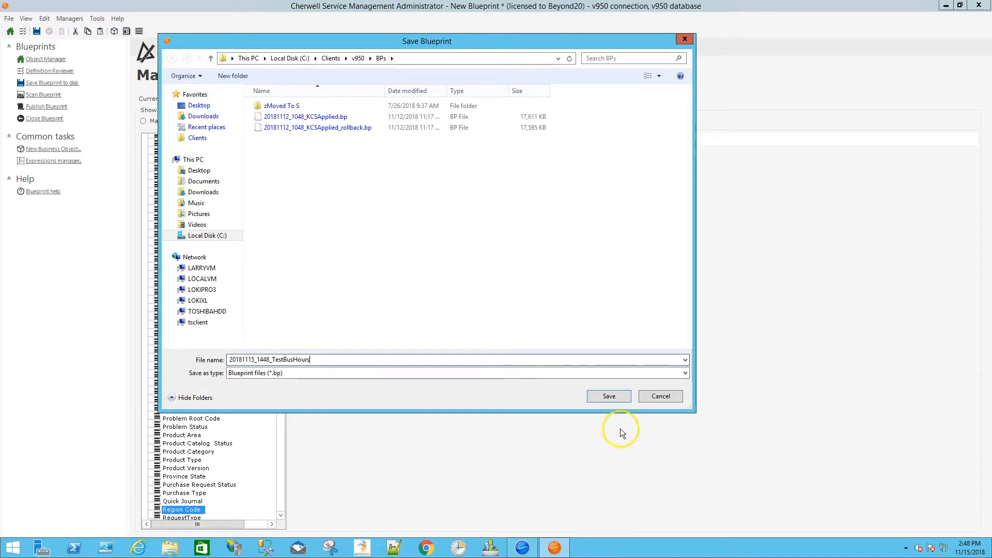
{"action": "left_click", "coordinate": [613, 398]}
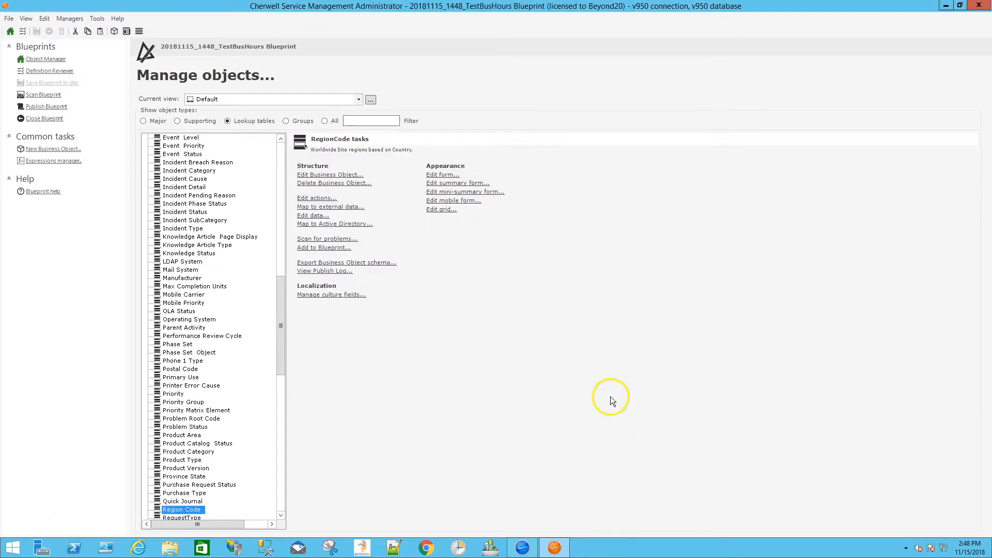
Step: Scan the saved Blueprint for problems
{"action": "left_click", "coordinate": [43, 94]}
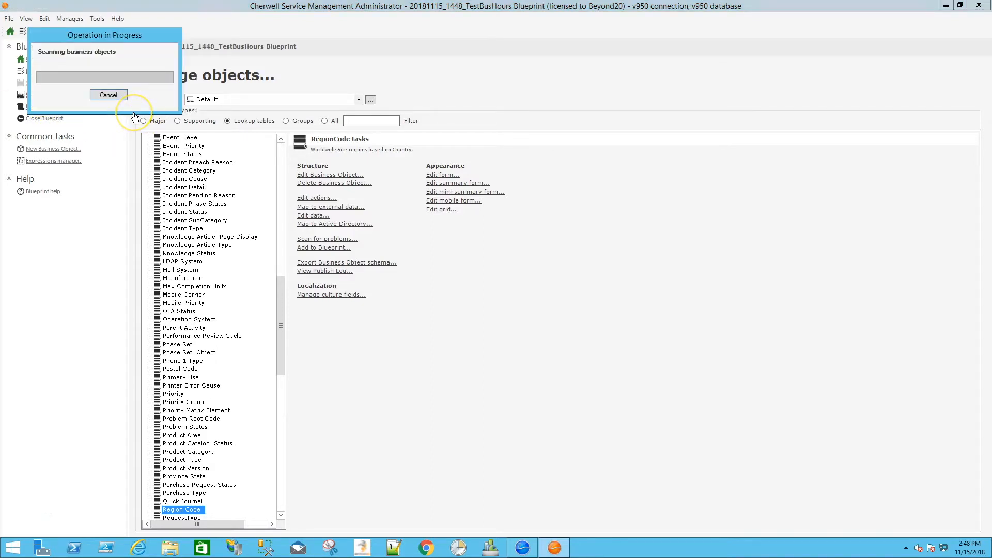